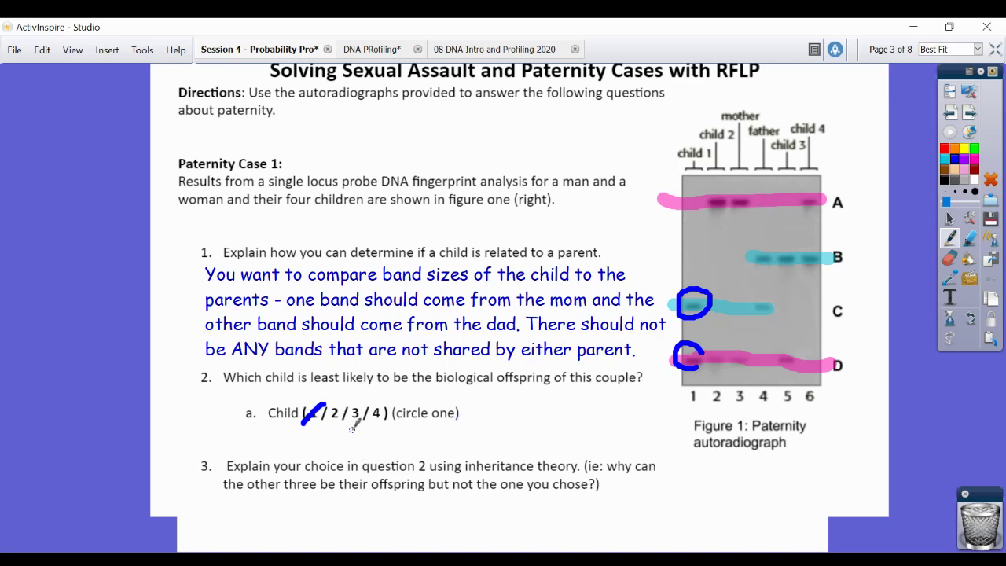
- Circle child 2 in question 2a with the blue pen and cross out choices 3 and 4
mouse_move(338, 400)
left_mouse_down()
mouse_move(322, 415)
mouse_move(338, 431)
mouse_move(348, 403)
mouse_move(336, 395)
left_mouse_up()
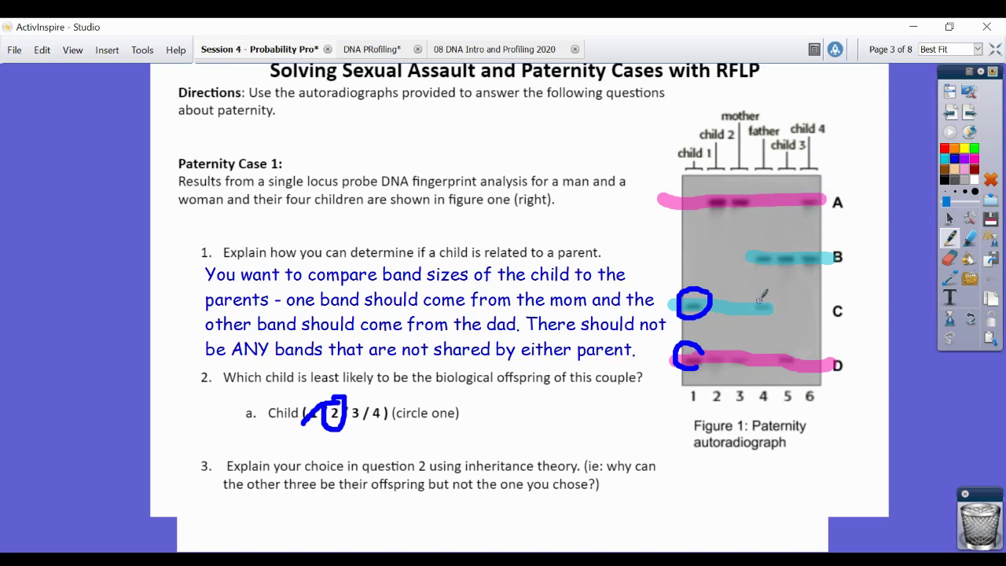
mouse_move(354, 422)
left_mouse_down()
mouse_move(364, 401)
mouse_move(384, 401)
left_mouse_up()
- Add a text box below question 3: 'Child 2 has the genotype (AD) and shares both bands with mom, but no'
left_click(948, 298)
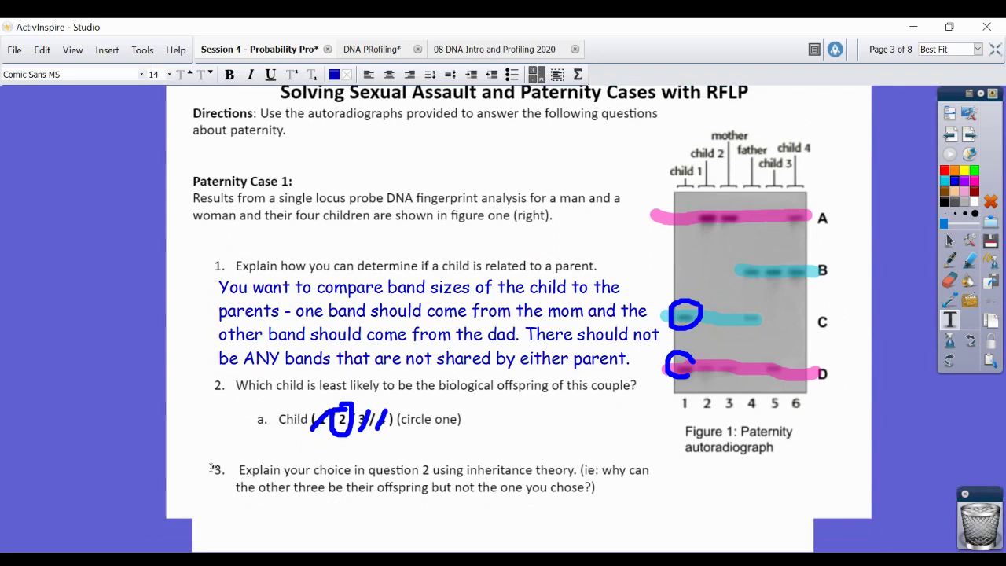
left_click(231, 493)
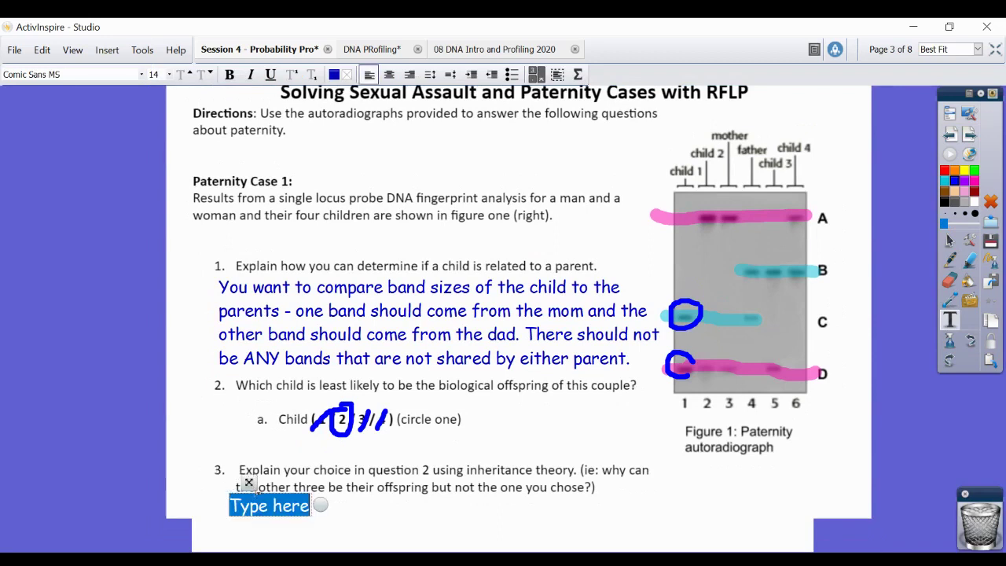
left_click_drag(248, 482, 257, 482)
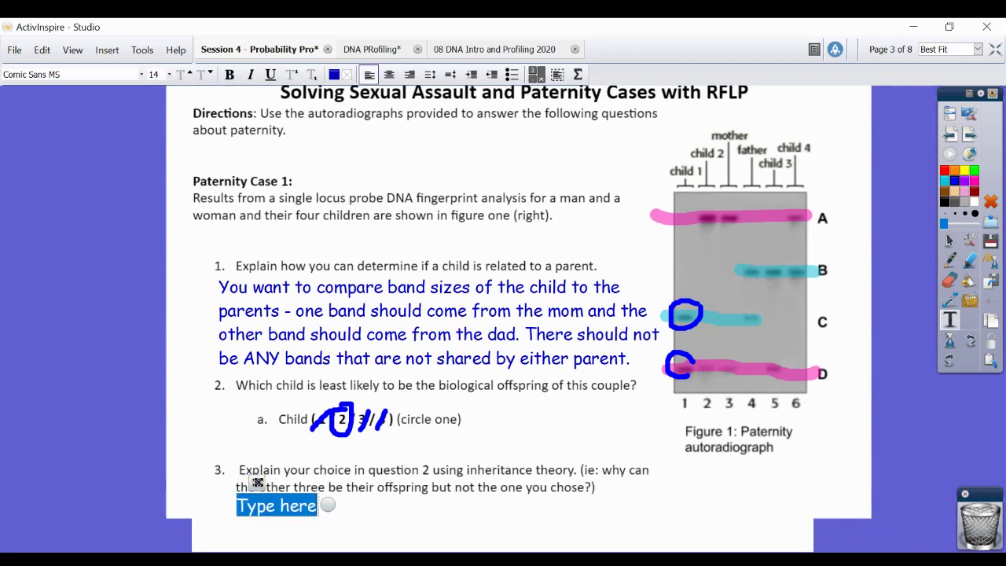
type("Child 2")
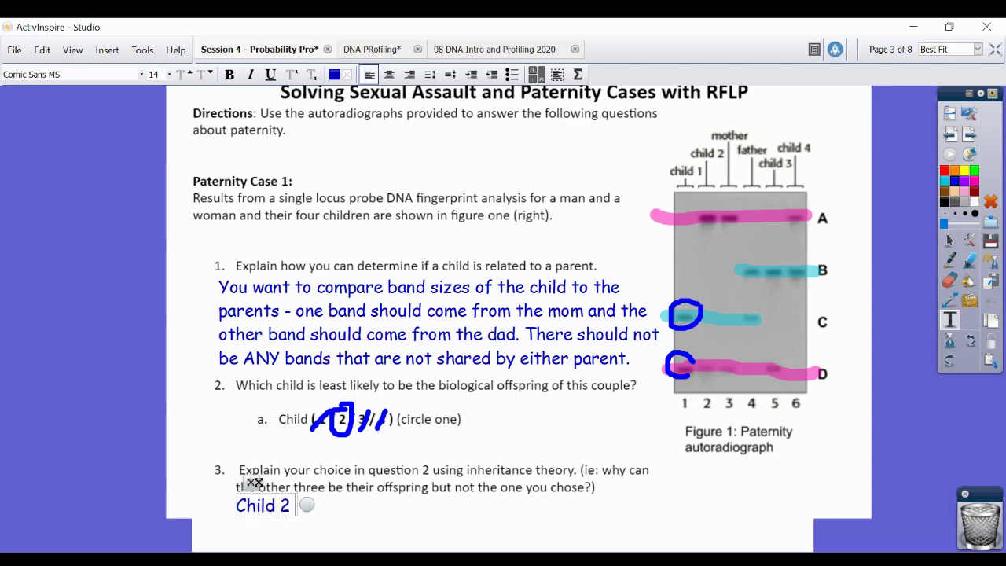
type(" has the ")
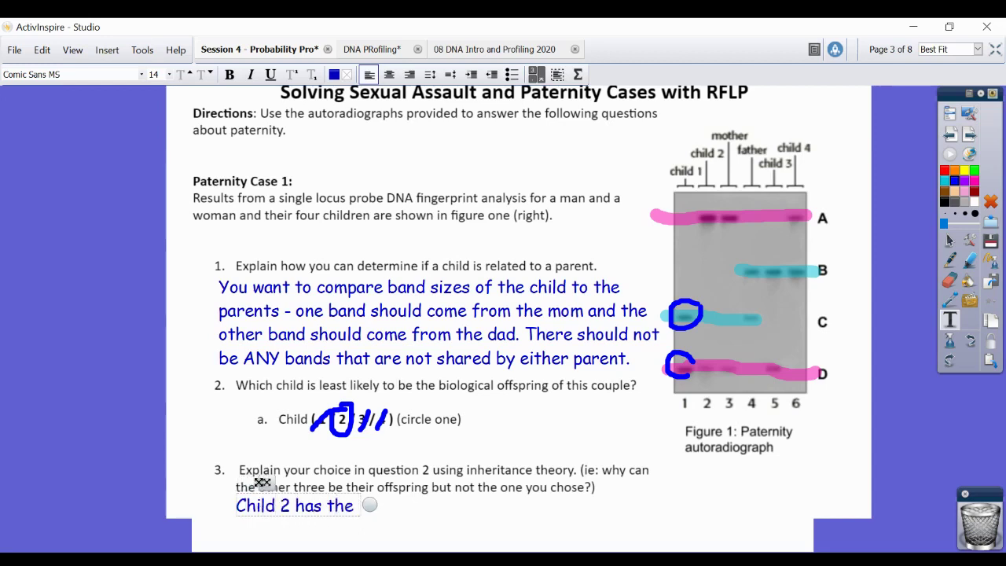
type("A and ")
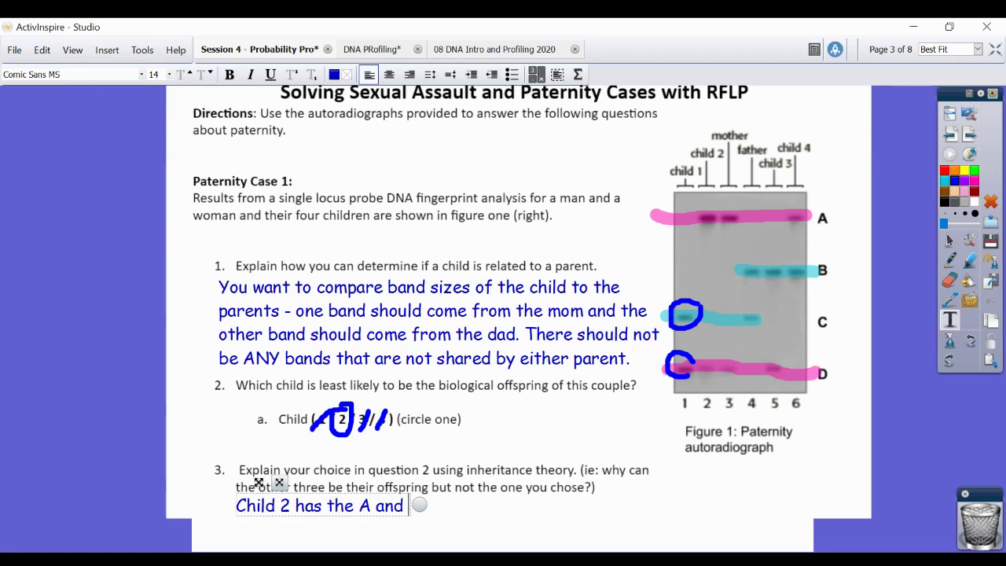
type("D alle")
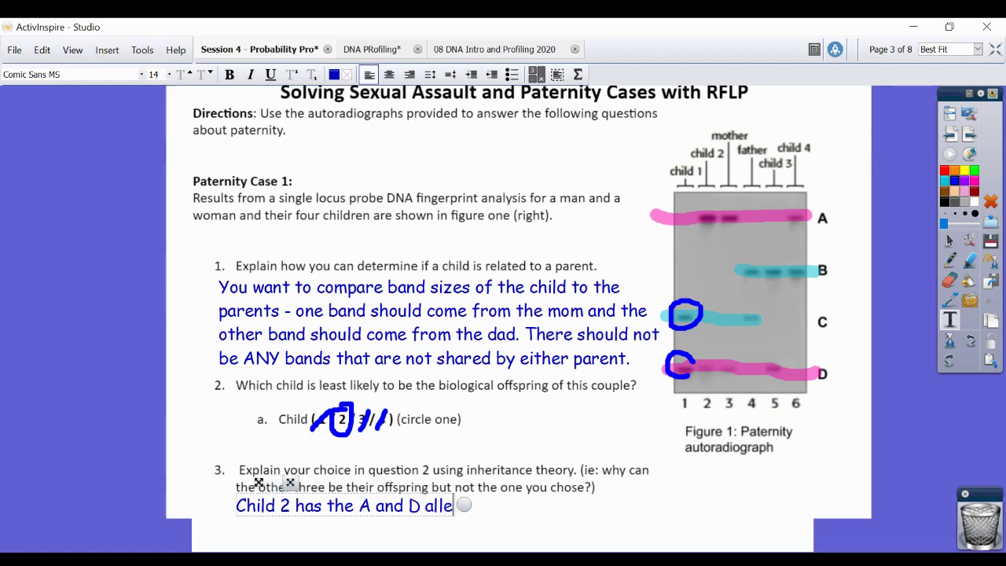
type("les (AD)")
key("BackSpace")
key("BackSpace")
key("BackSpace")
key("BackSpace")
key("BackSpace")
key("BackSpace")
key("BackSpace")
key("BackSpace")
key("BackSpace")
key("BackSpace")
key("BackSpace")
key("BackSpace")
key("BackSpace")
key("BackSpace")
key("BackSpace")
key("BackSpace")
key("BackSpace")
key("BackSpace")
key("BackSpace")
key("BackSpace")
key("BackSpace")
key("BackSpace")
key("BackSpace")
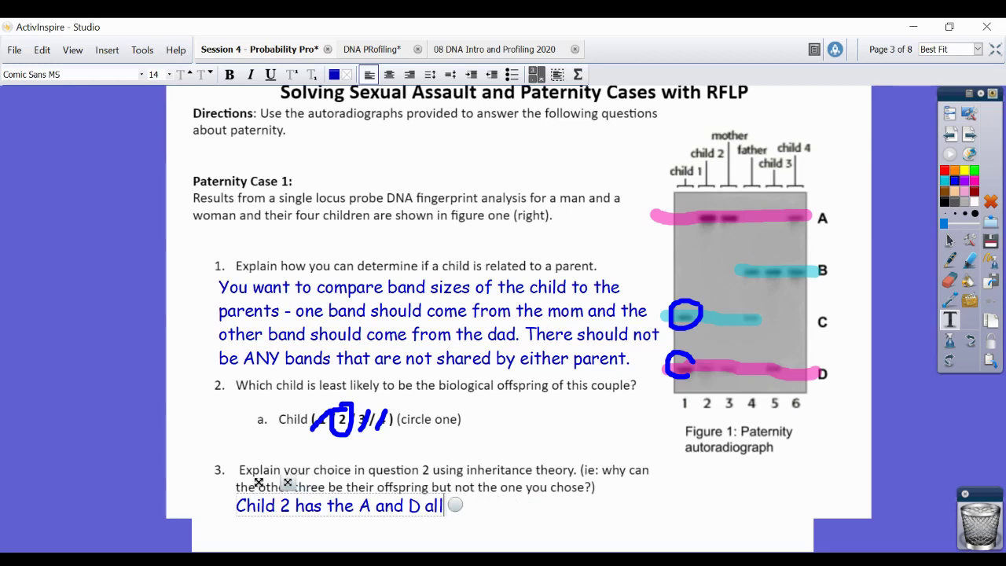
type("has the genotype ")
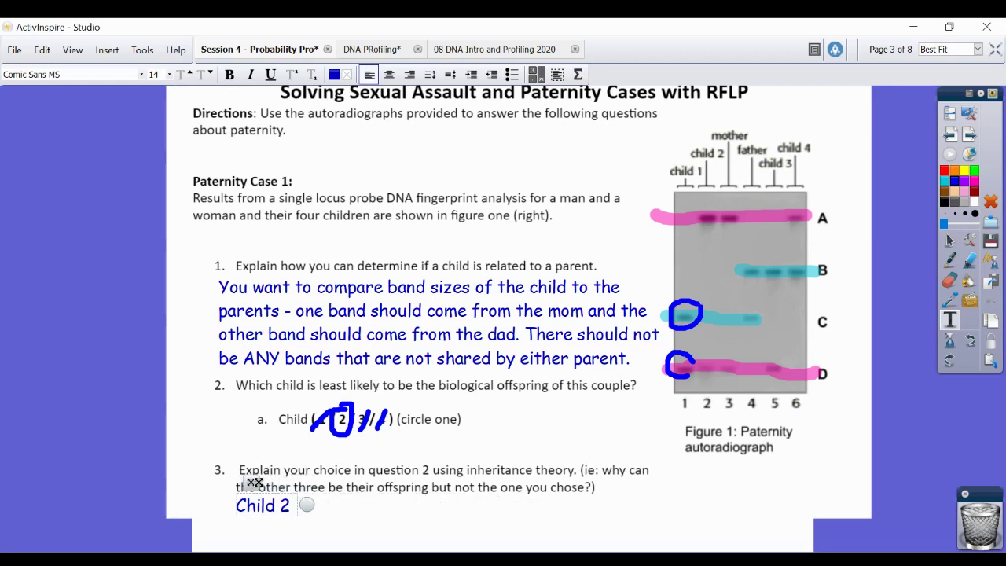
type("(AD)")
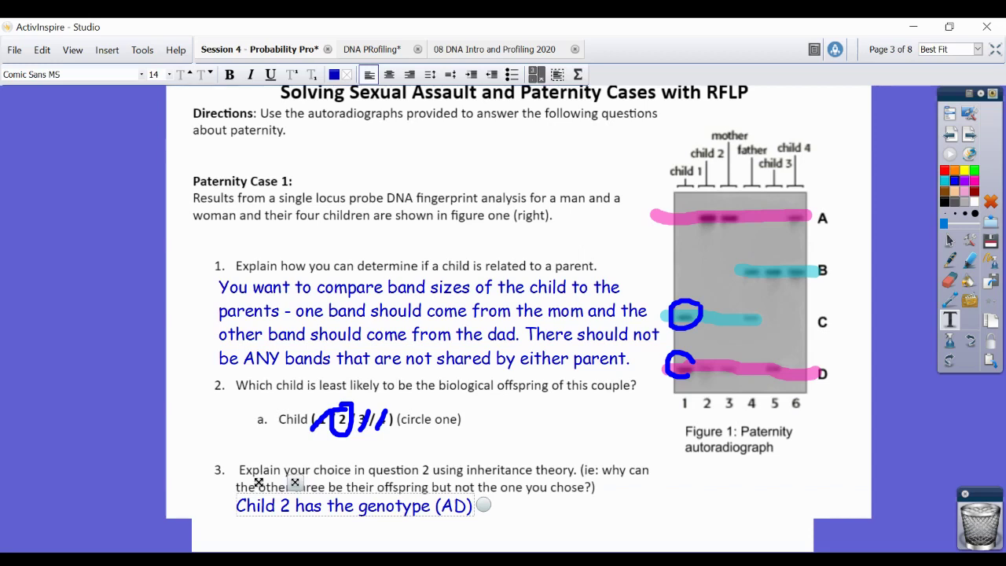
type(" and shares both bands in")
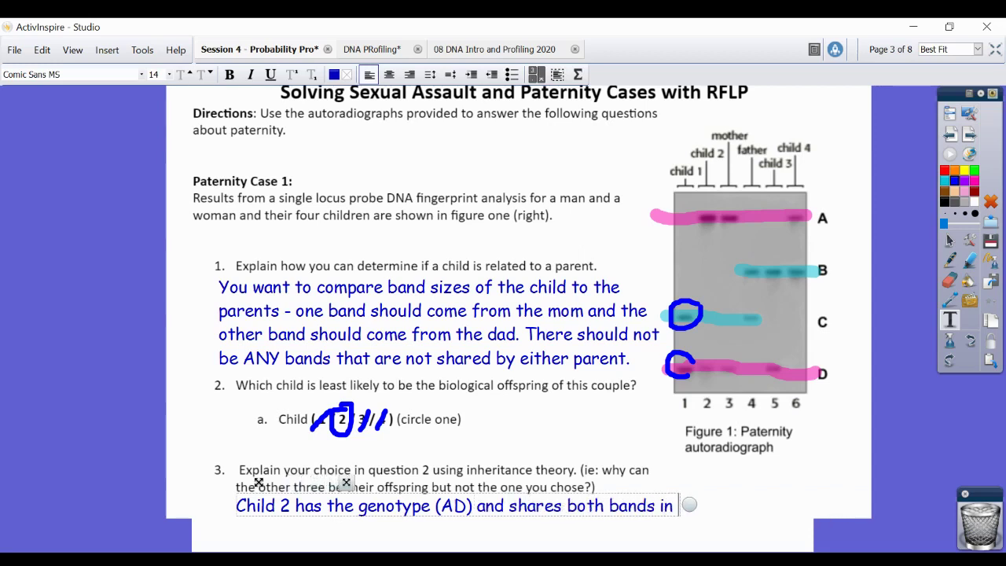
type(" common with mom, but no")
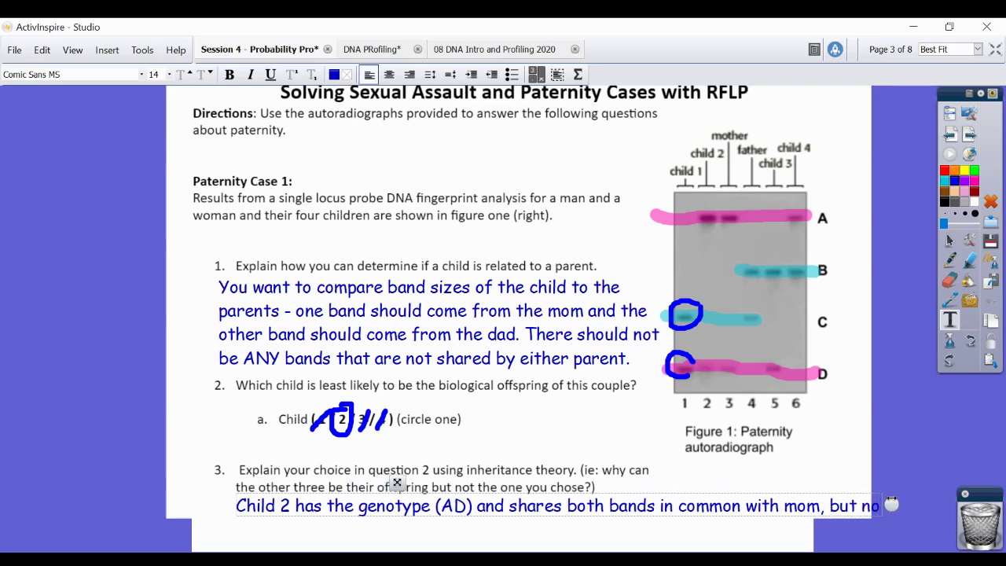
- Complete the answer with 'none in common with dad… must inherit either the B or C allele' and reposition the box
left_click_drag(889, 500, 867, 500)
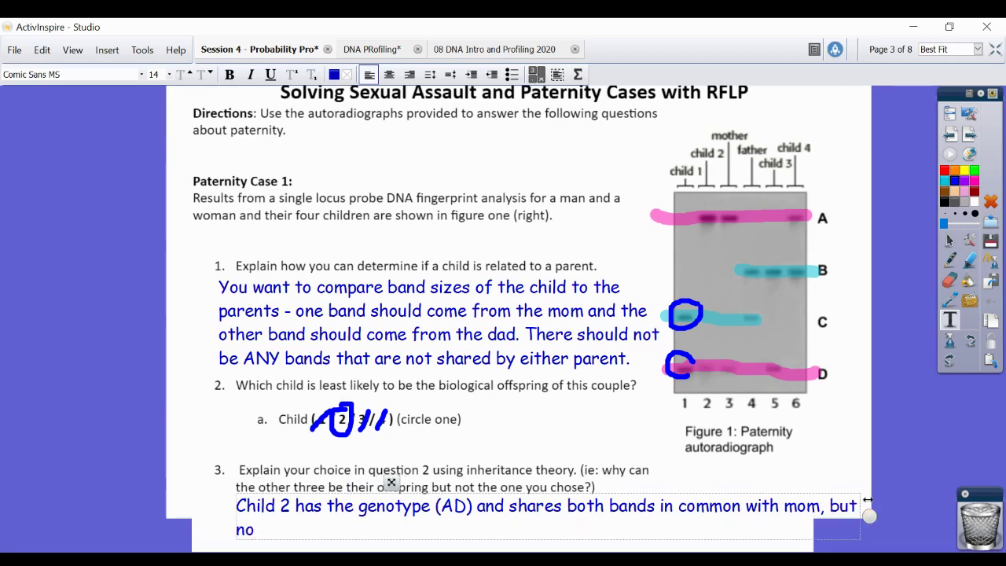
type("ne in common with d")
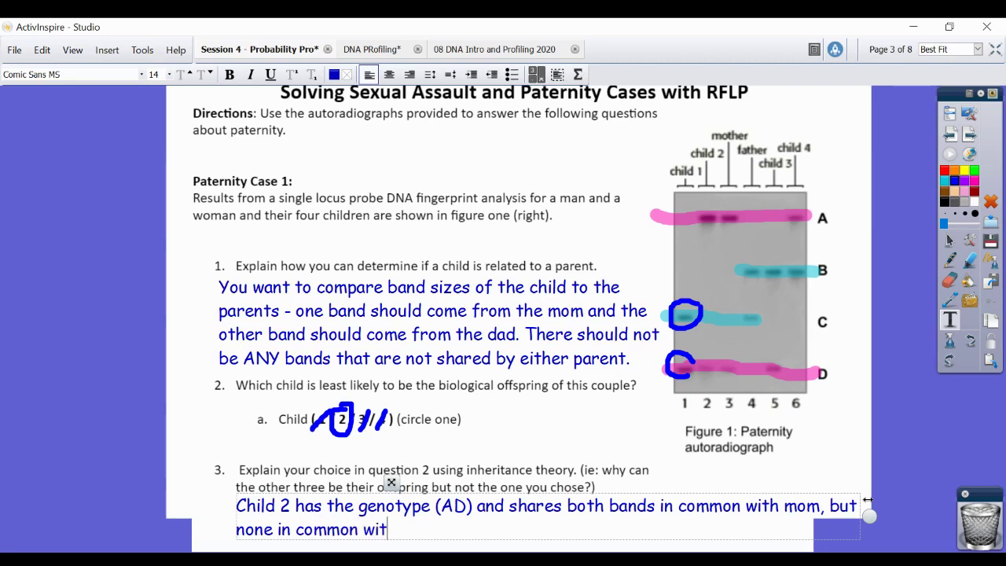
key("BackSpace")
type("dad. If Child 2 ")
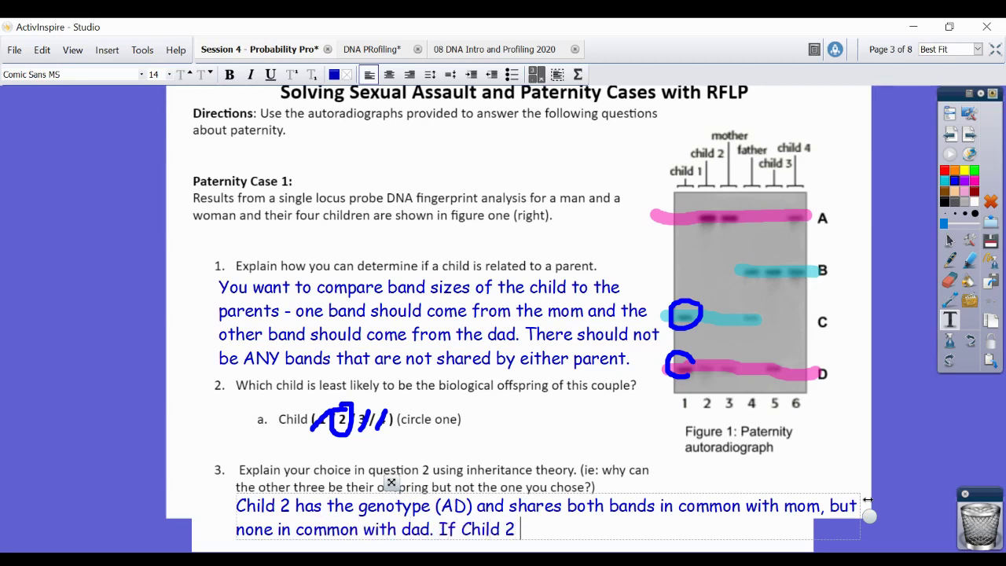
type("was the offspring of d")
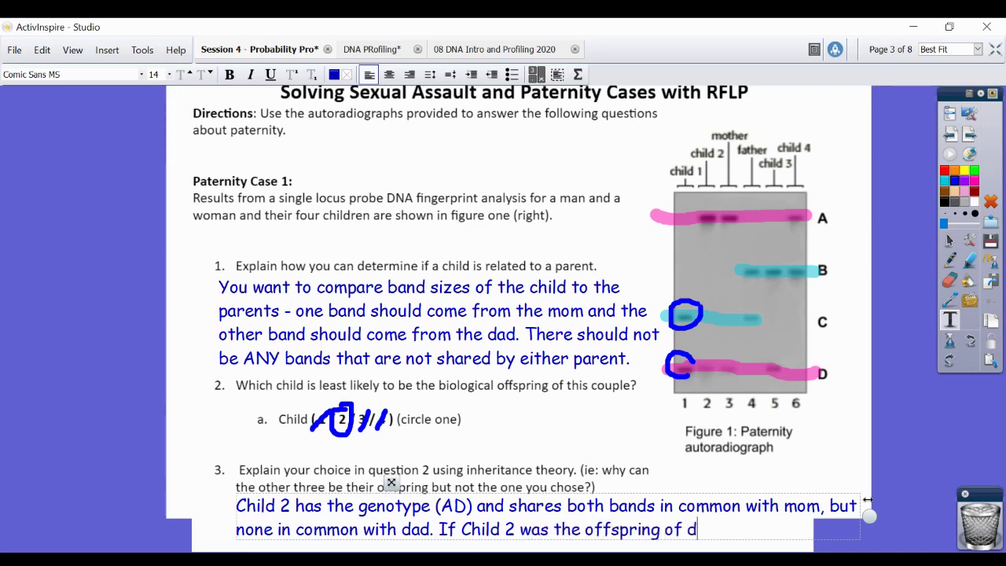
type("ad, they must")
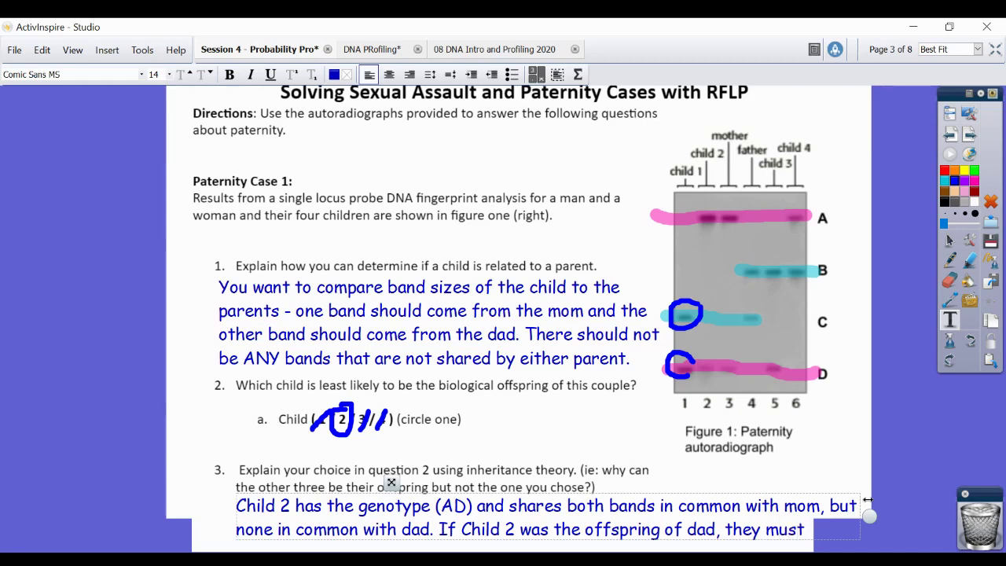
type(" have")
key("BackSpace")
key("BackSpace")
key("BackSpace")
key("BackSpace")
type("inherit either")
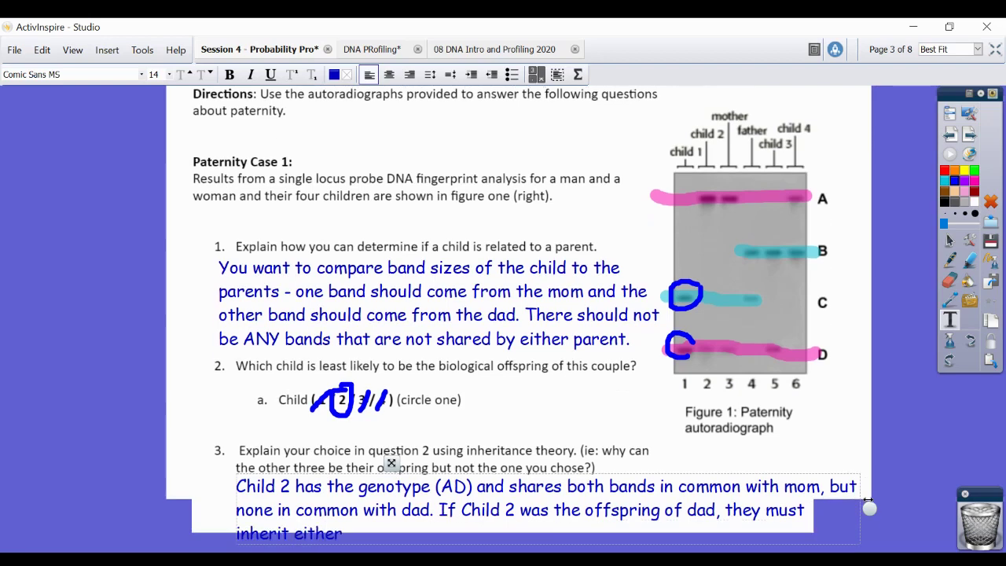
type(" the B or C allele.")
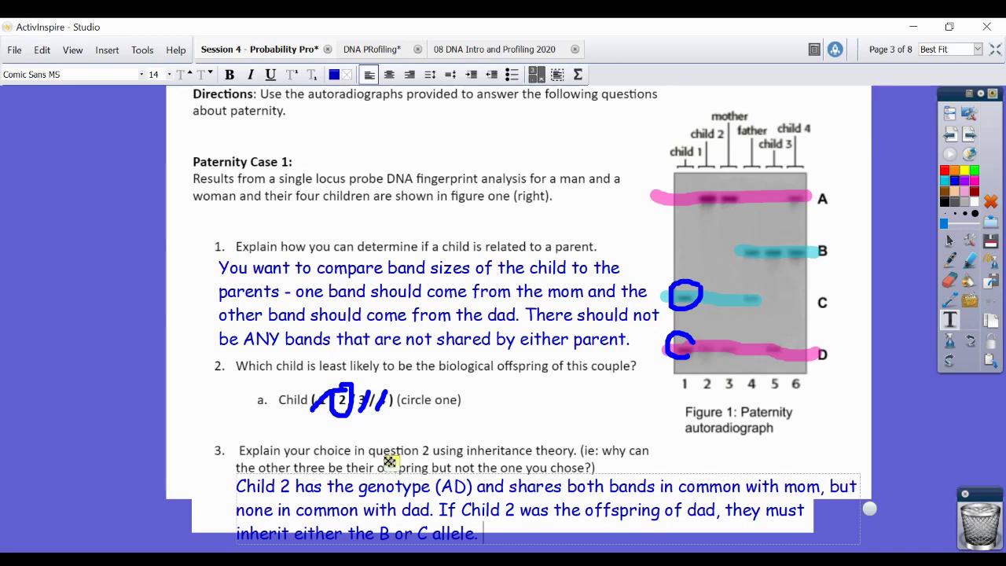
left_click_drag(389, 463, 378, 451)
- Finish editing the question 3 answer and advance to page 4, Paternity Case 2
left_click(189, 446)
scroll(188, 446, "up", 1)
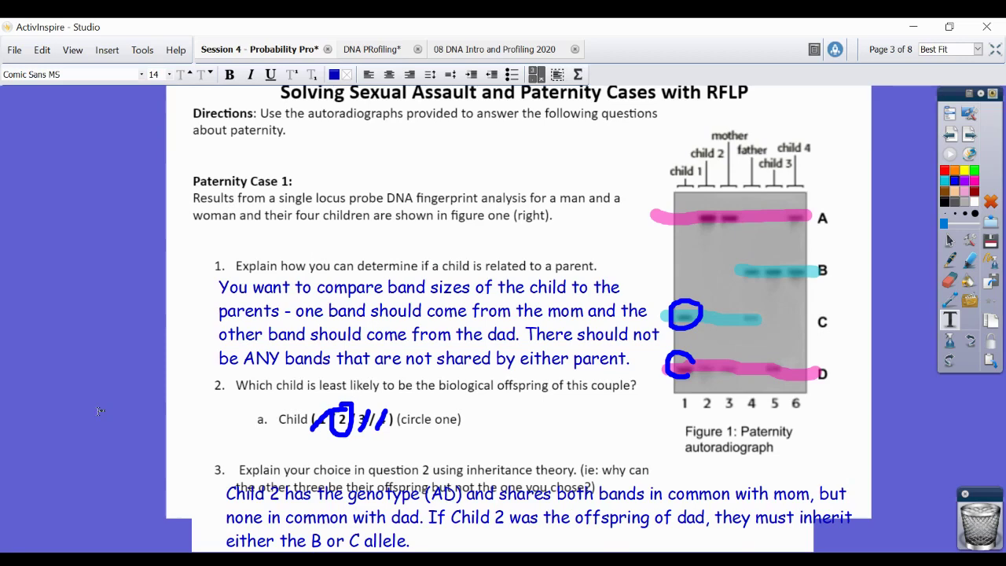
left_click(971, 136)
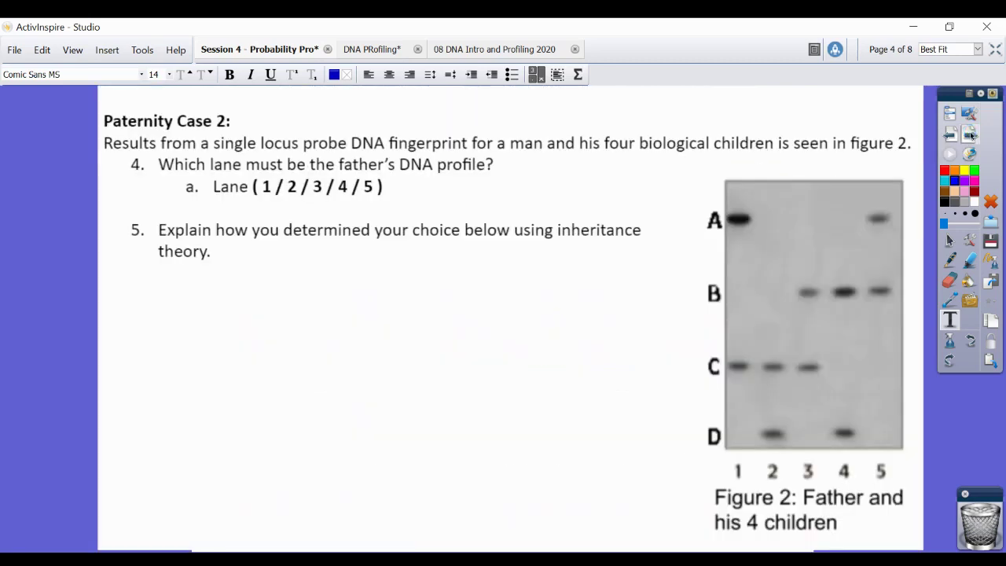